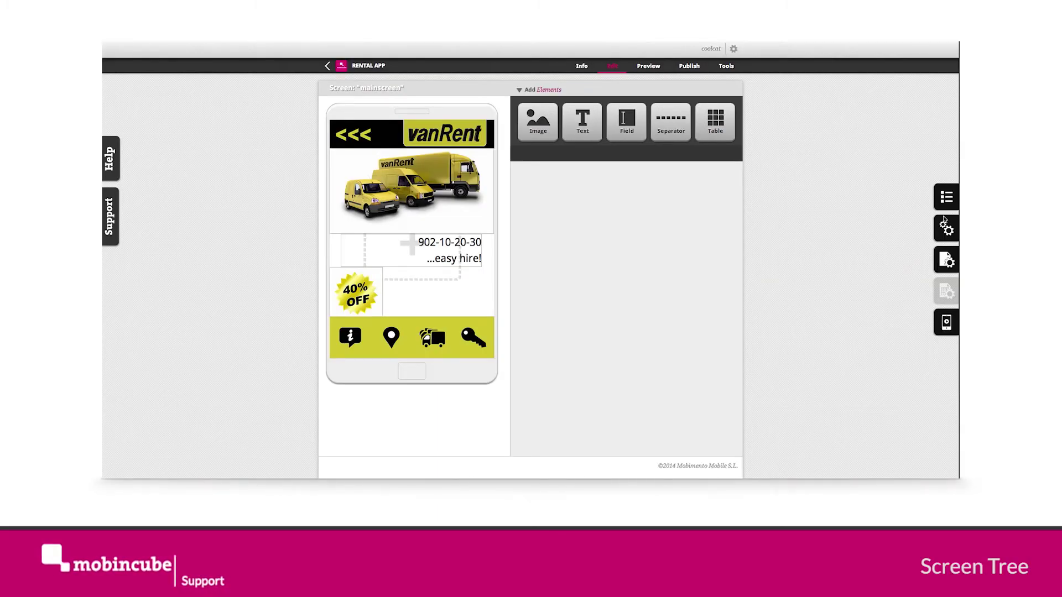
Step: Open the Screen Tree panel listing mainscreen, Branch, FLEET, HIRE and ABOUT
click(946, 197)
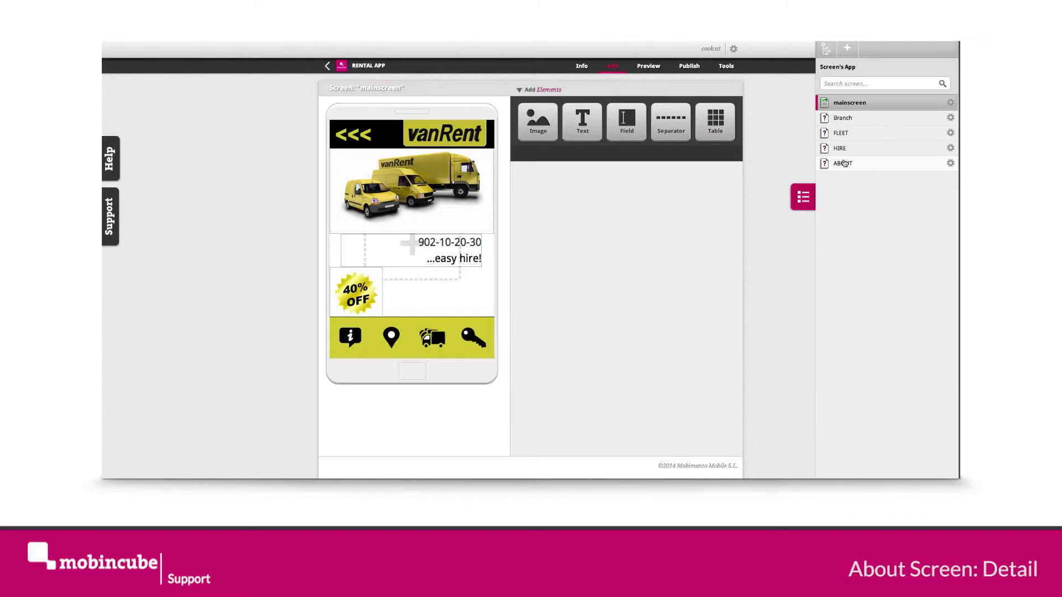
Step: Make ABOUT a Detail screen, collapse the screen list and show its properties tools
click(843, 163)
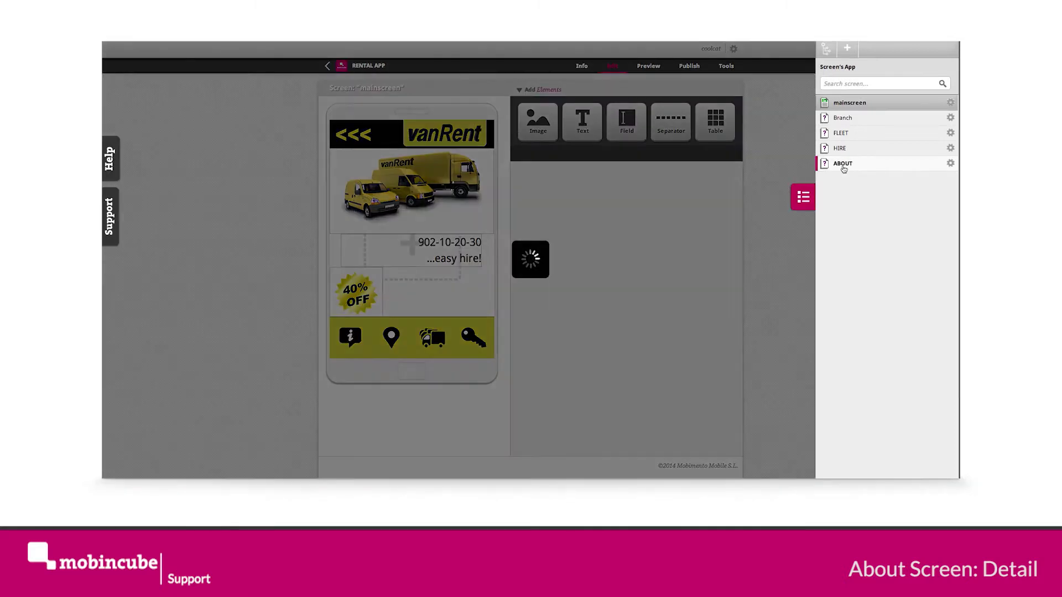
click(484, 170)
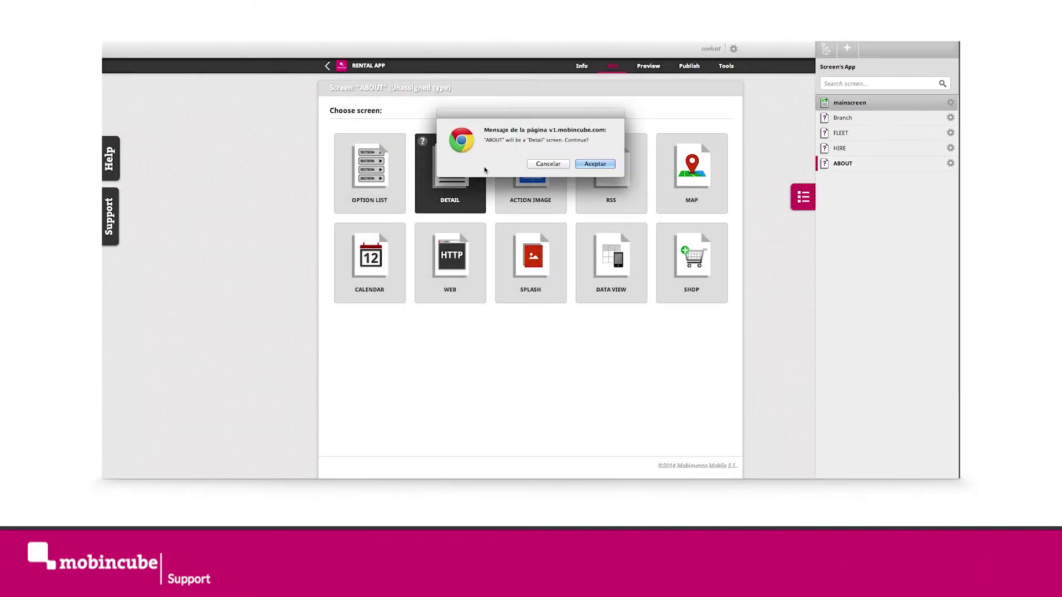
click(592, 167)
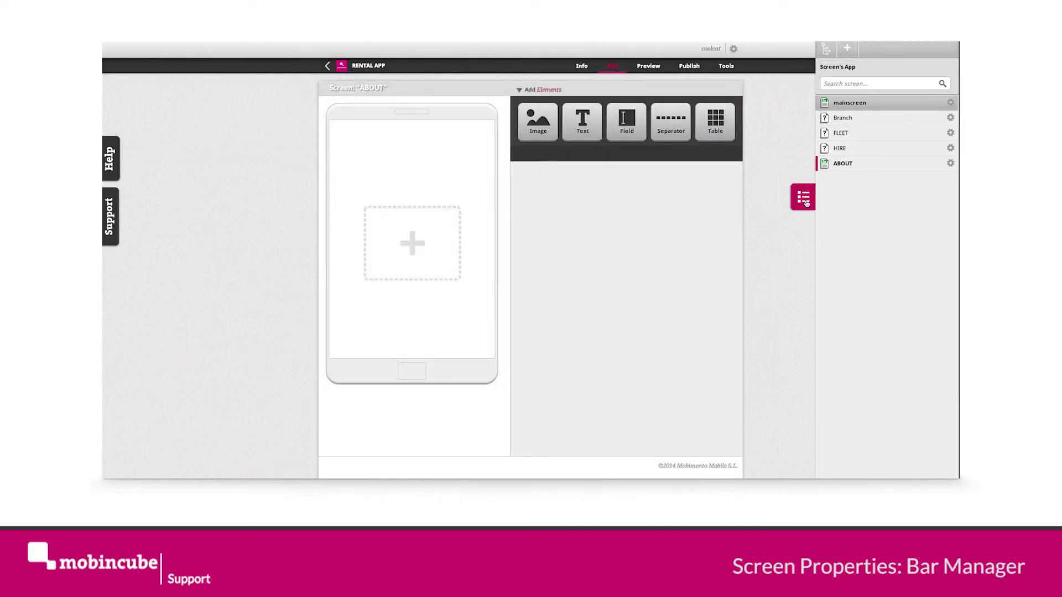
click(805, 202)
click(938, 268)
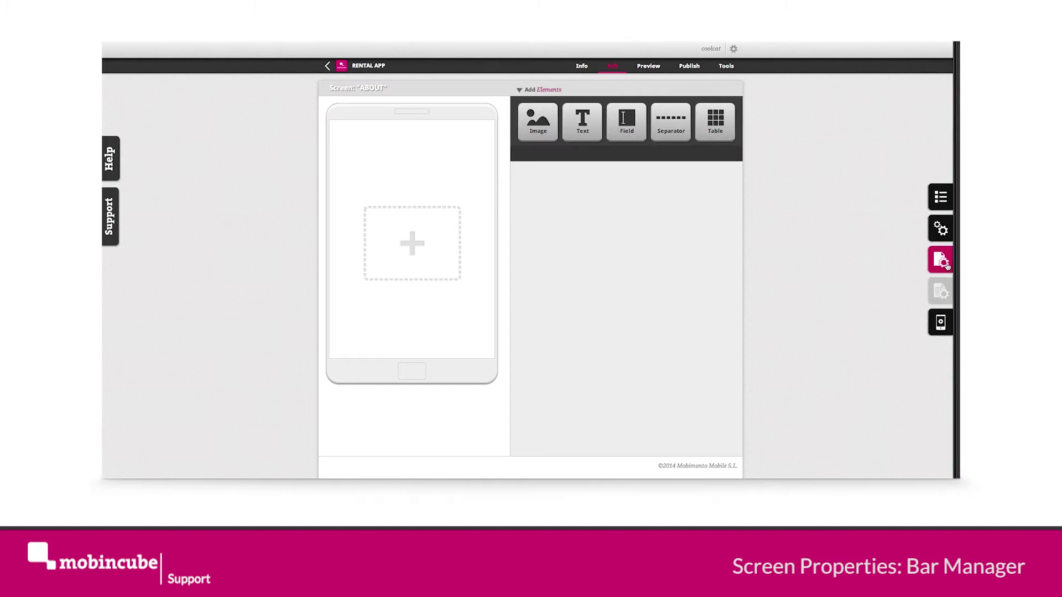
Step: Duplicate MAIN MENU BAR in the Bar Manager and rename the copy ABOUT MENU BAR
click(949, 77)
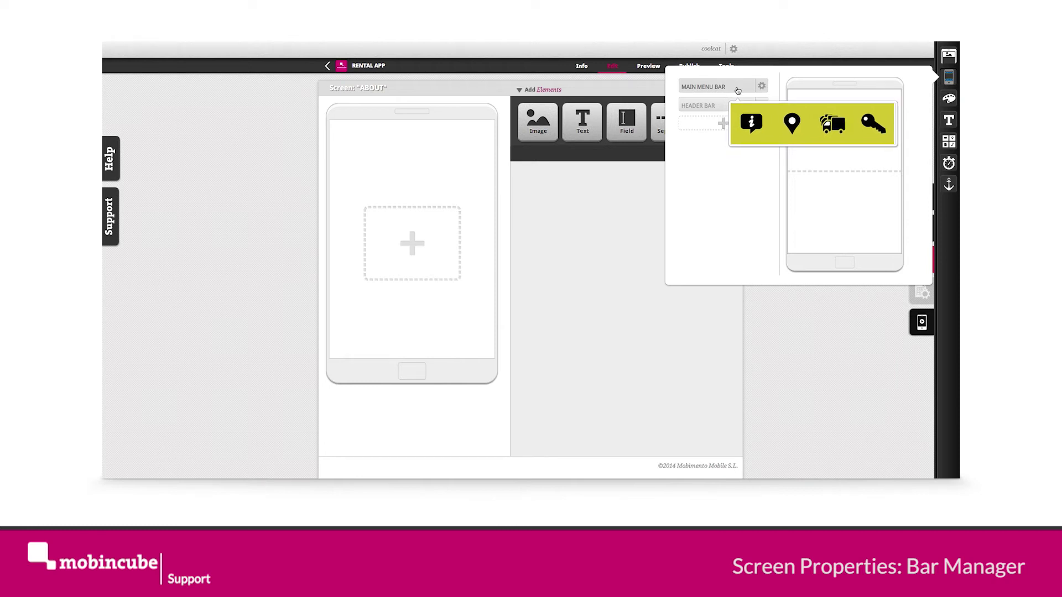
mouse_move(762, 86)
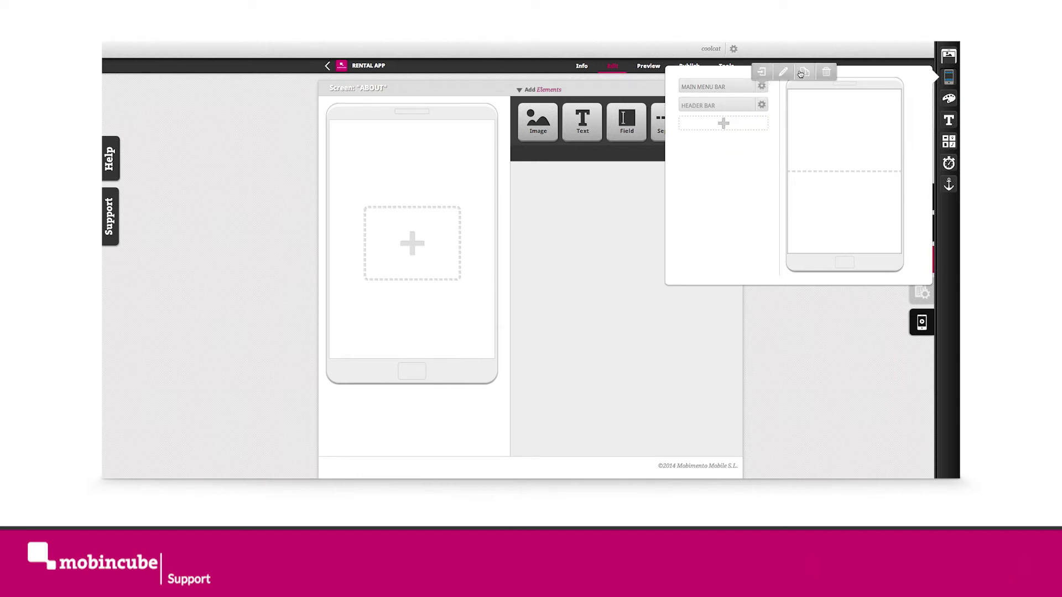
click(805, 73)
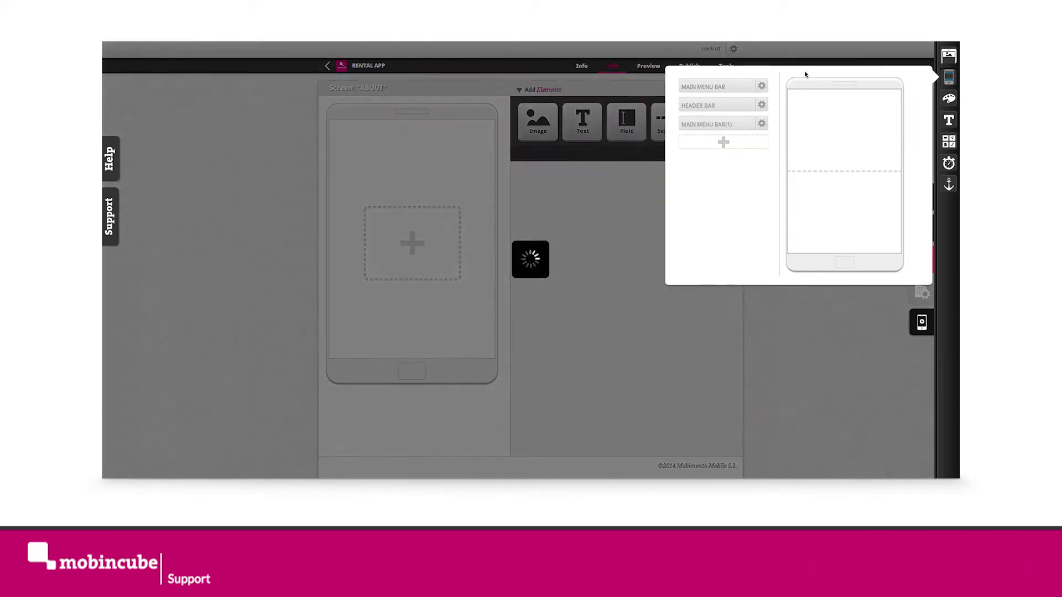
click(725, 124)
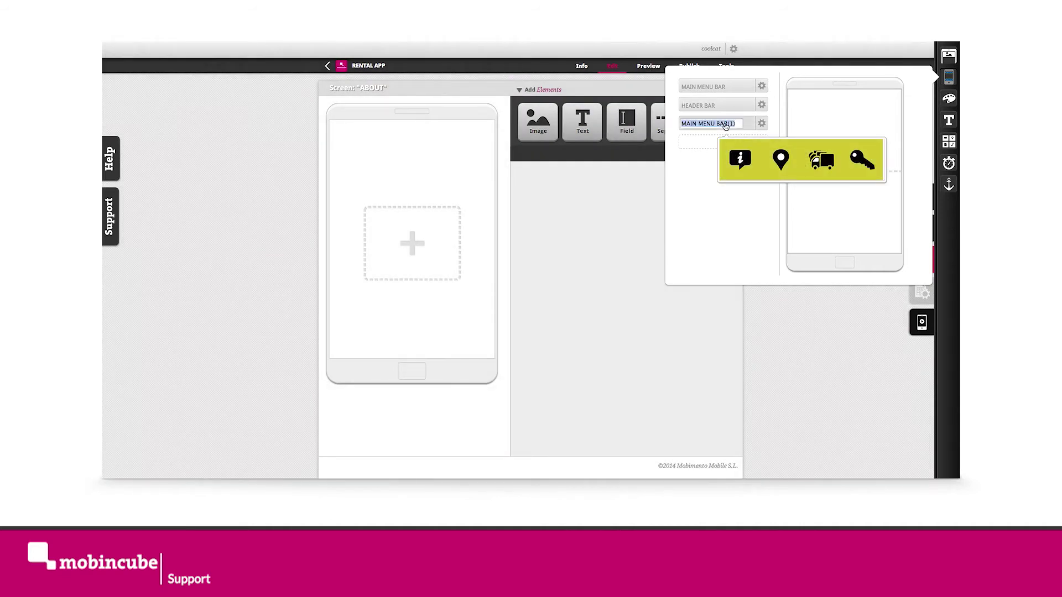
key(Return)
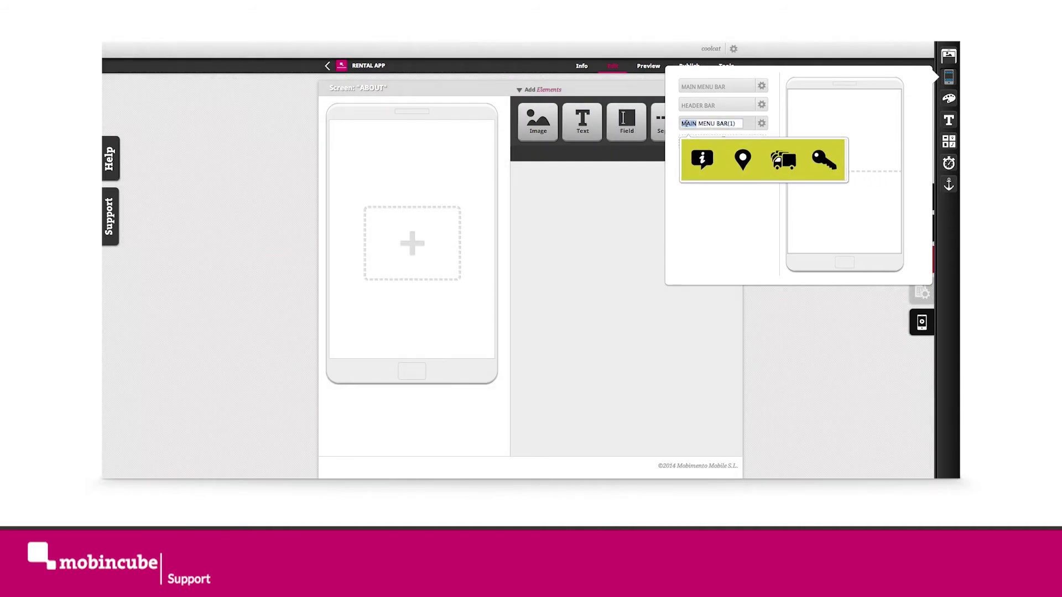
click(686, 123)
click(685, 124)
text(ABOUT)
key(BackSpace)
click(693, 198)
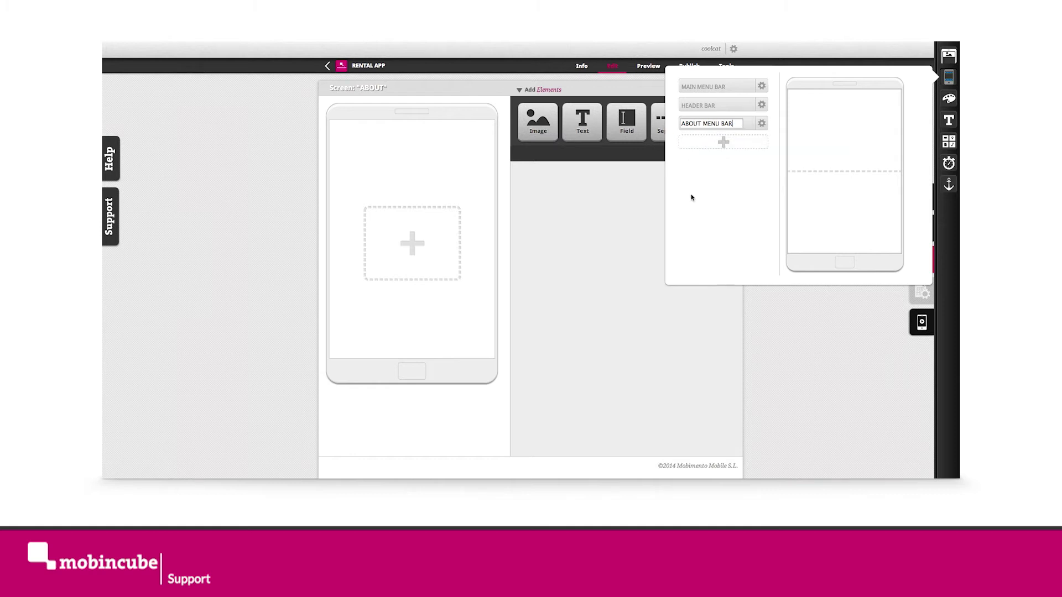
Step: Edit ABOUT MENU BAR, select its first-cell info icon and bring up the image library
click(762, 123)
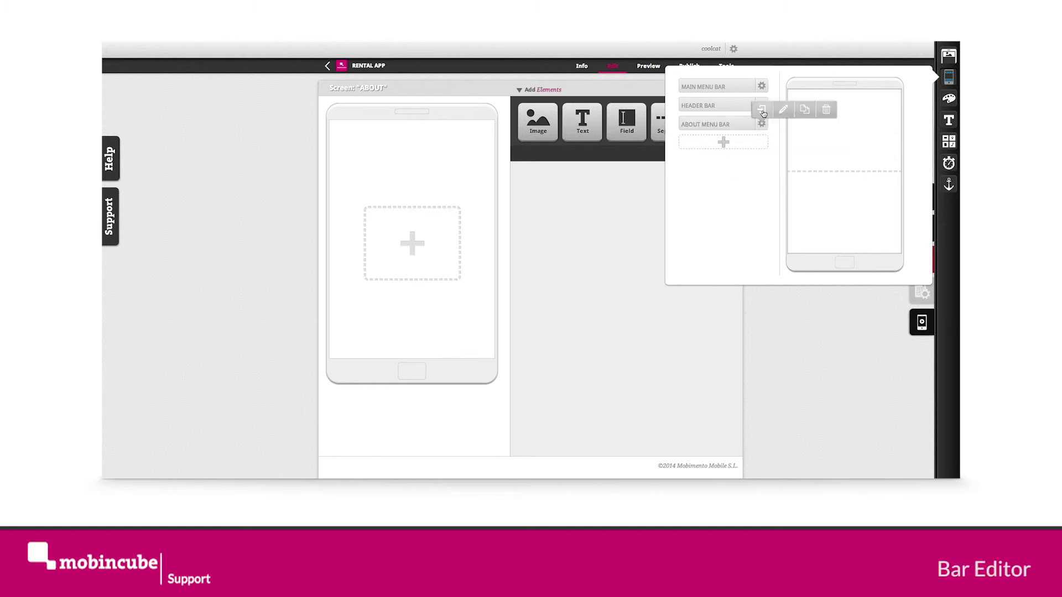
click(762, 110)
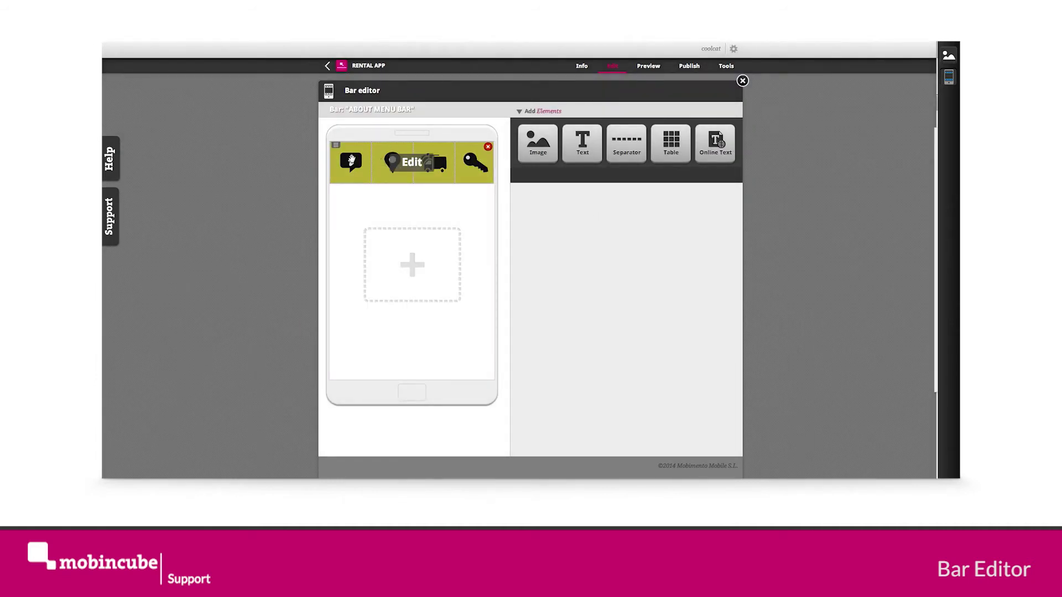
click(352, 159)
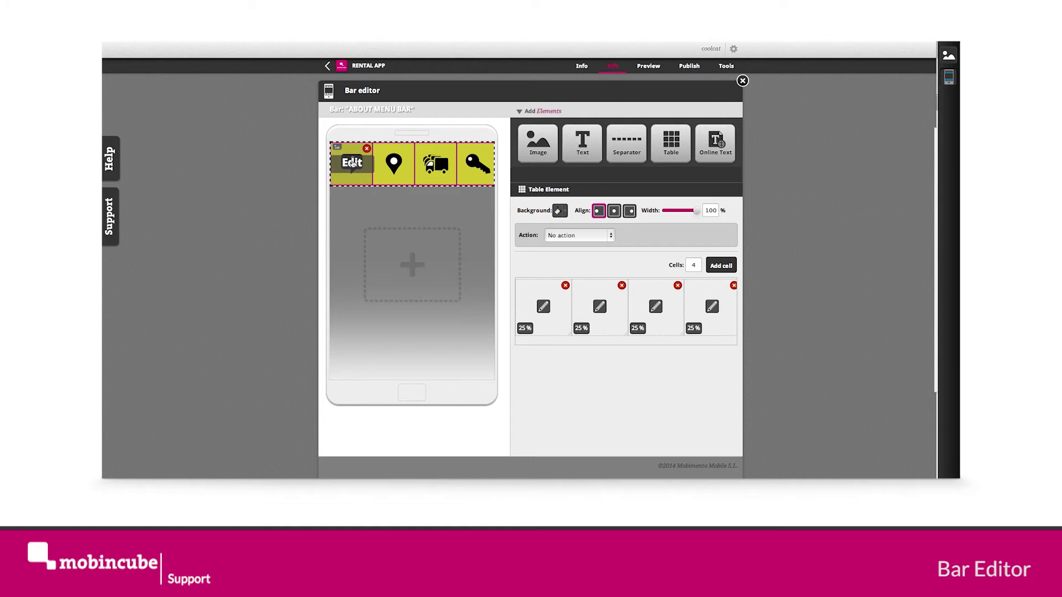
click(352, 162)
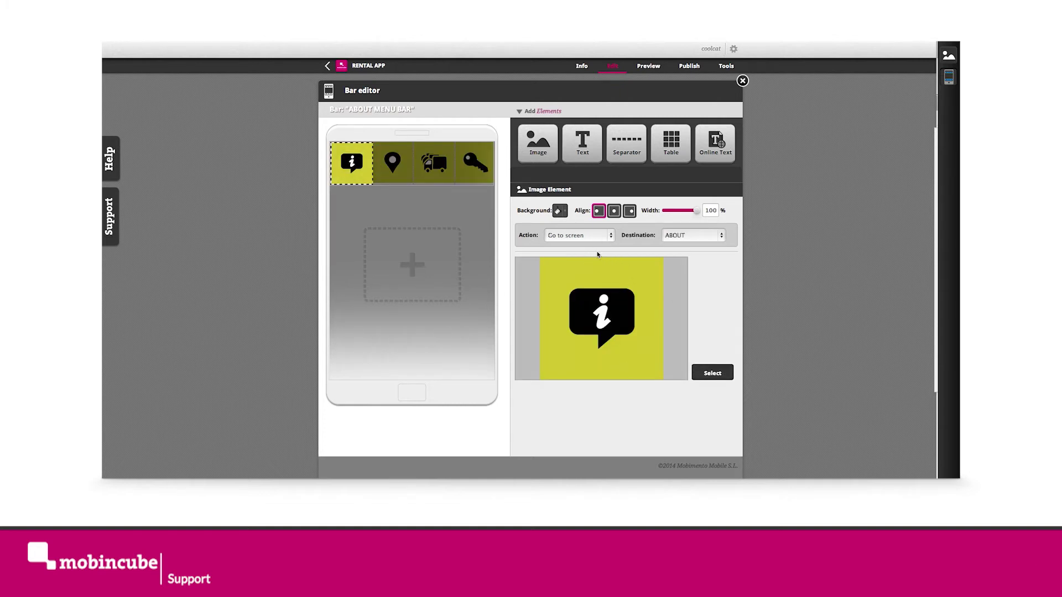
click(713, 372)
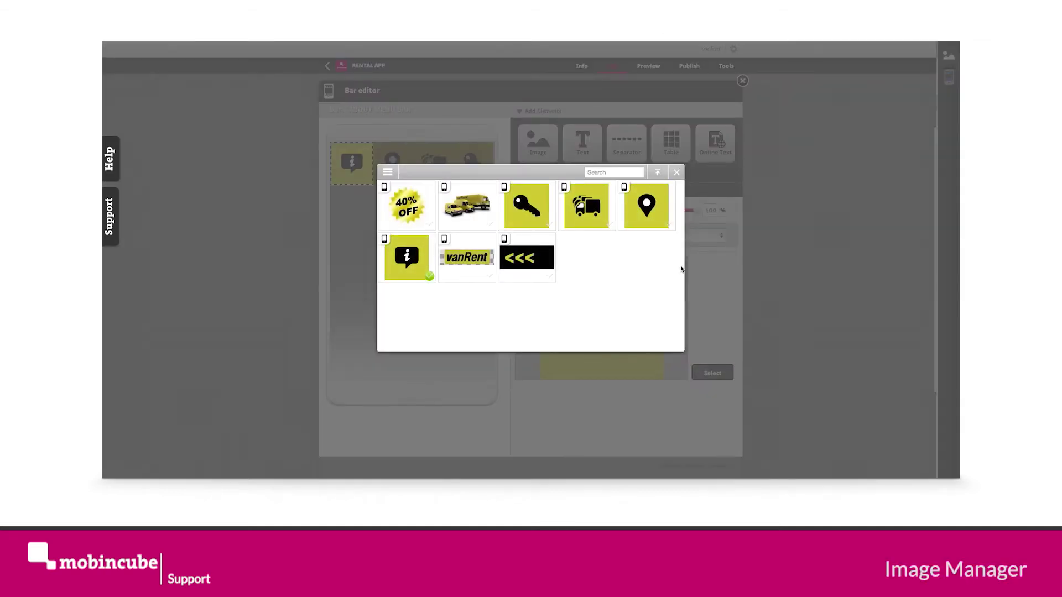
Step: Upload Img2361458.png as image 'aboutON' and use it in the bar's first cell
click(658, 173)
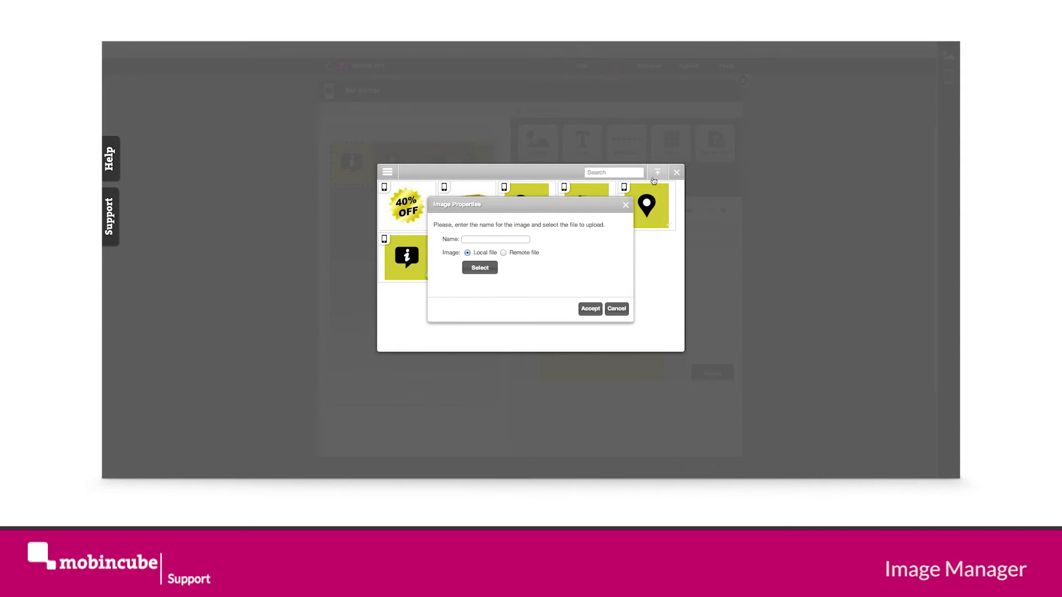
click(482, 268)
key(Down)
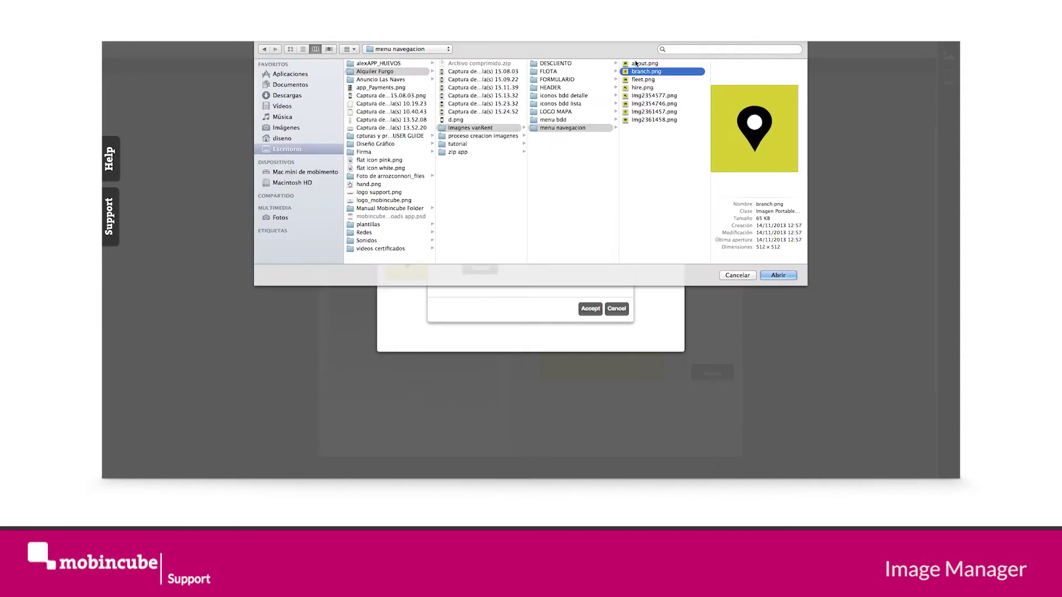
key(Down)
key(Down)
key(Down)
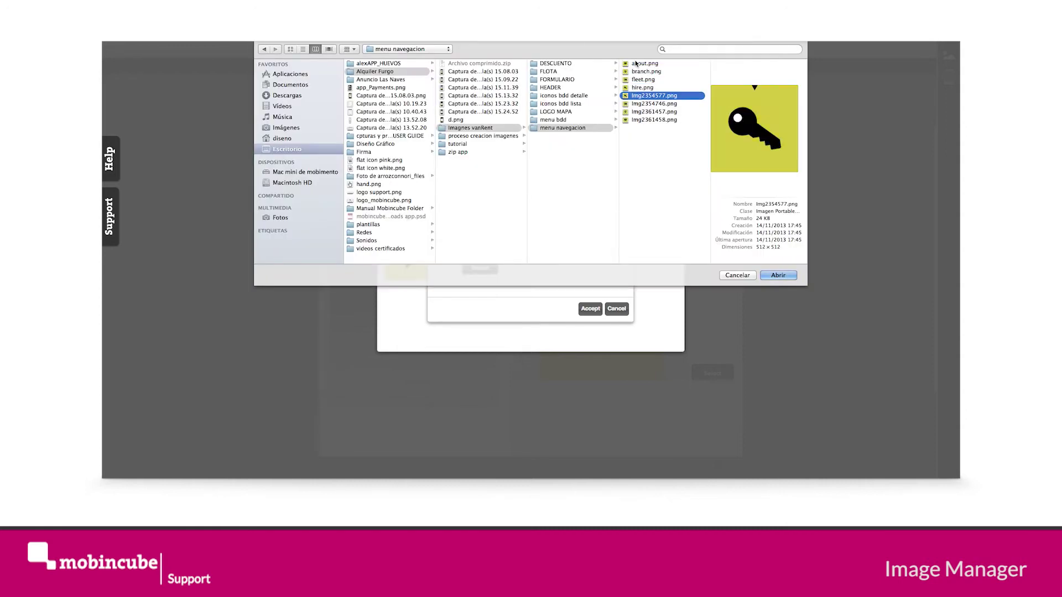
key(Down)
key(Down)
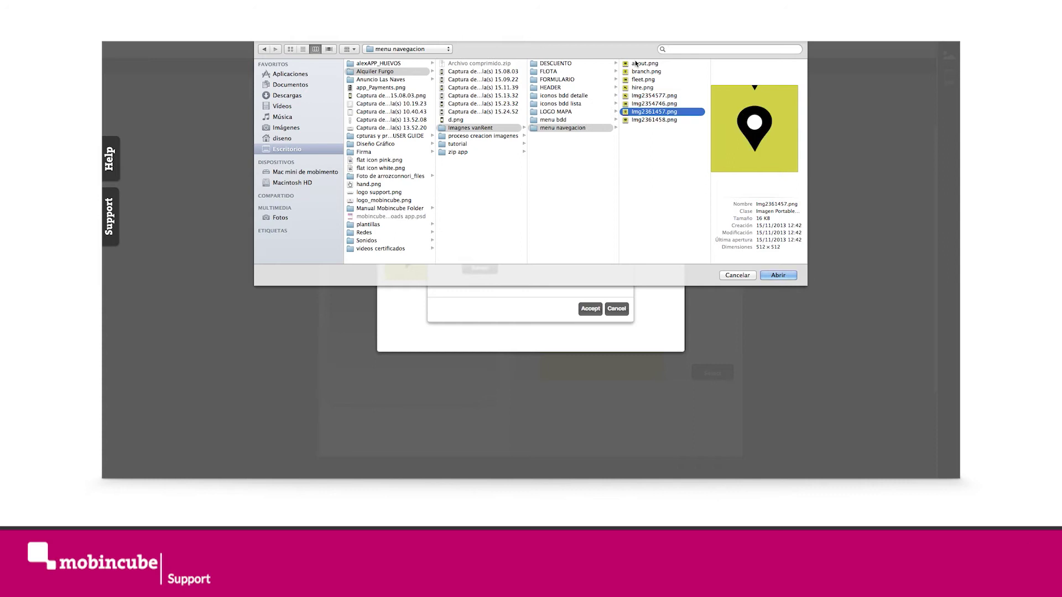
key(Down)
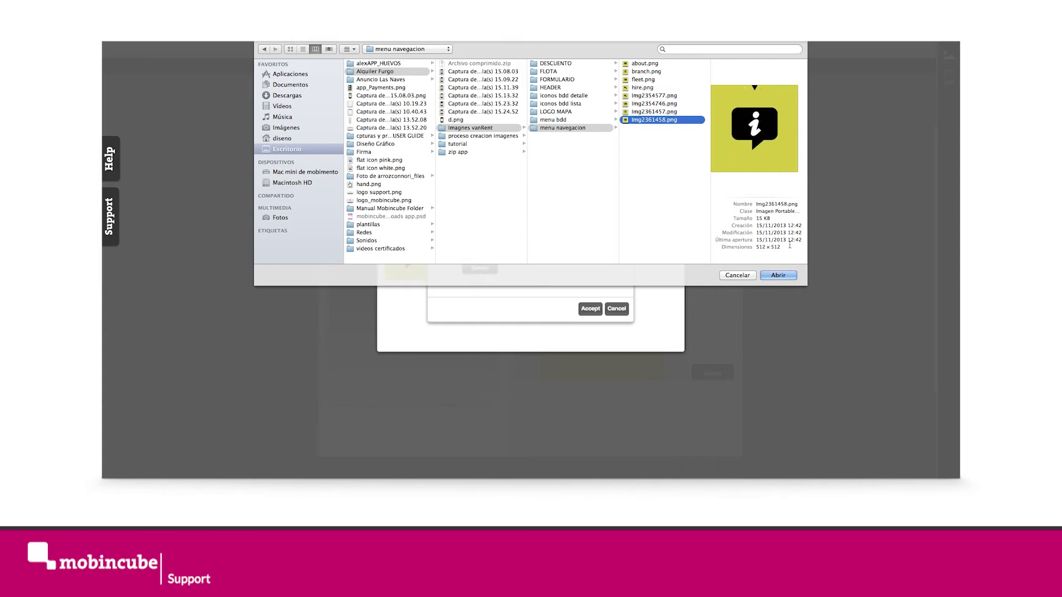
click(779, 275)
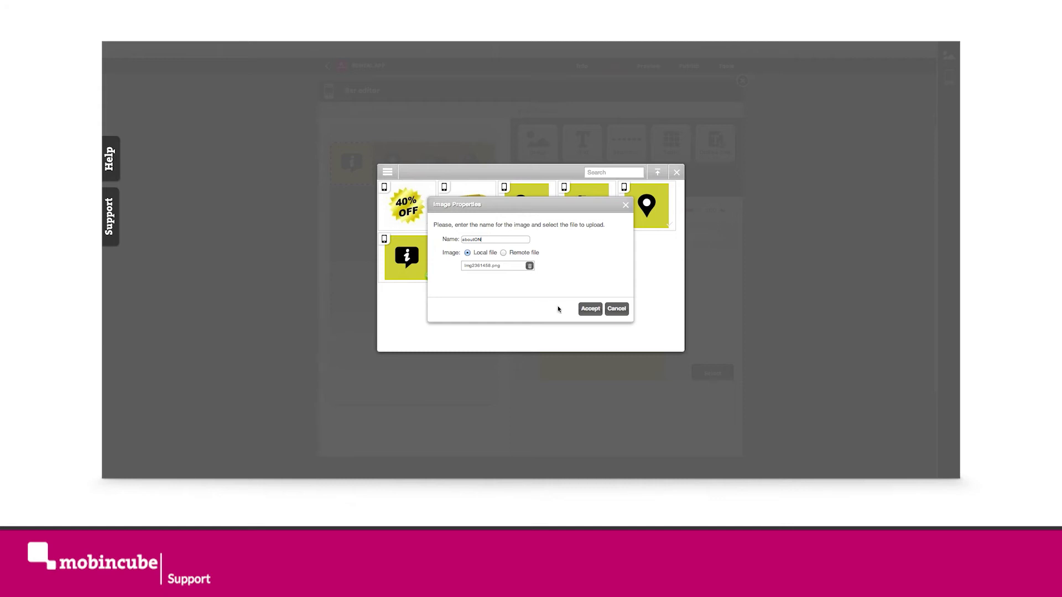
click(596, 311)
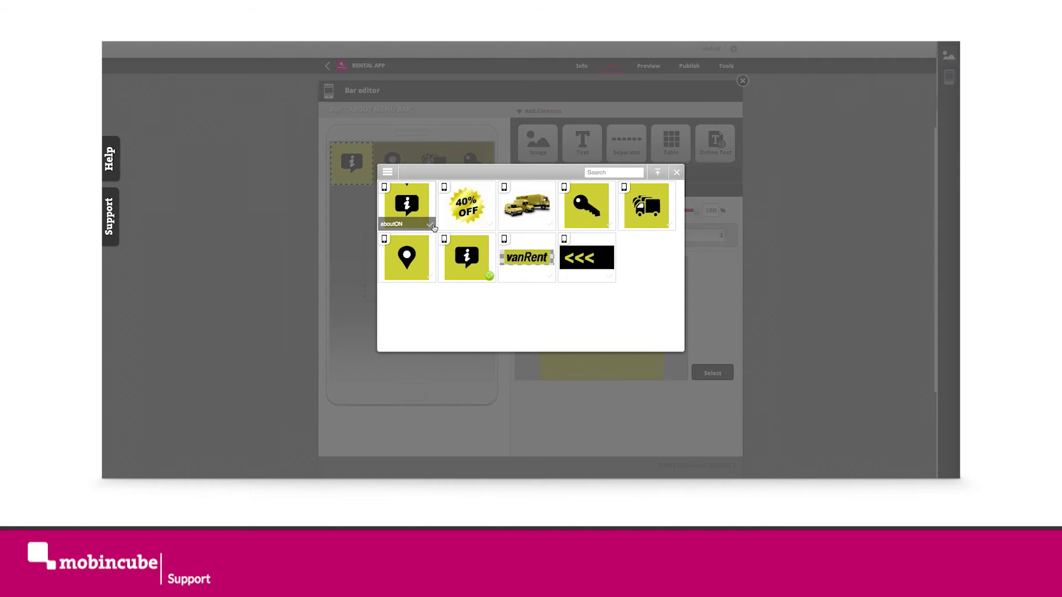
click(432, 226)
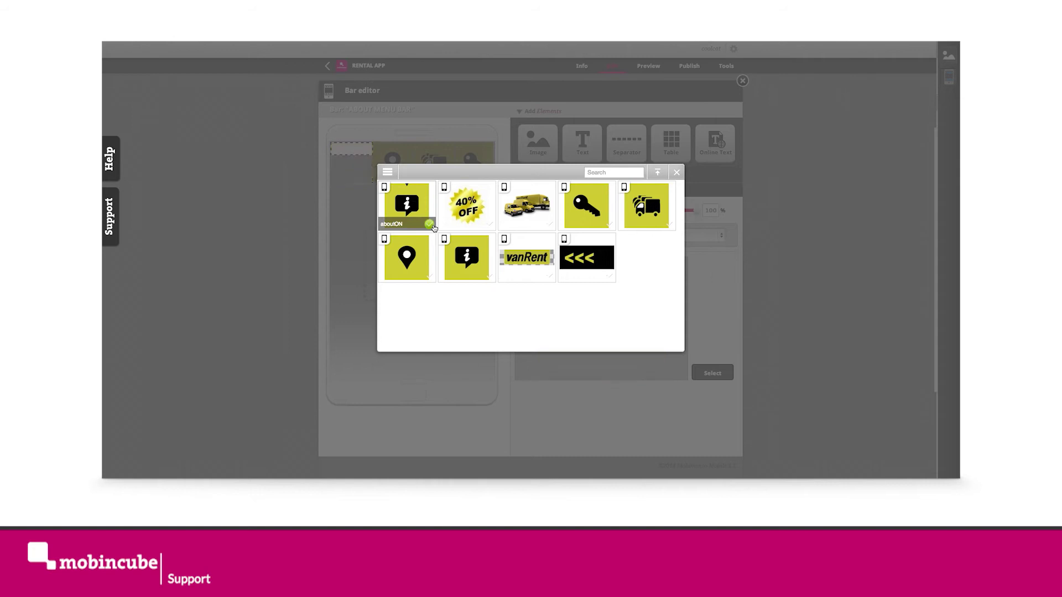
click(677, 175)
mouse_move(351, 163)
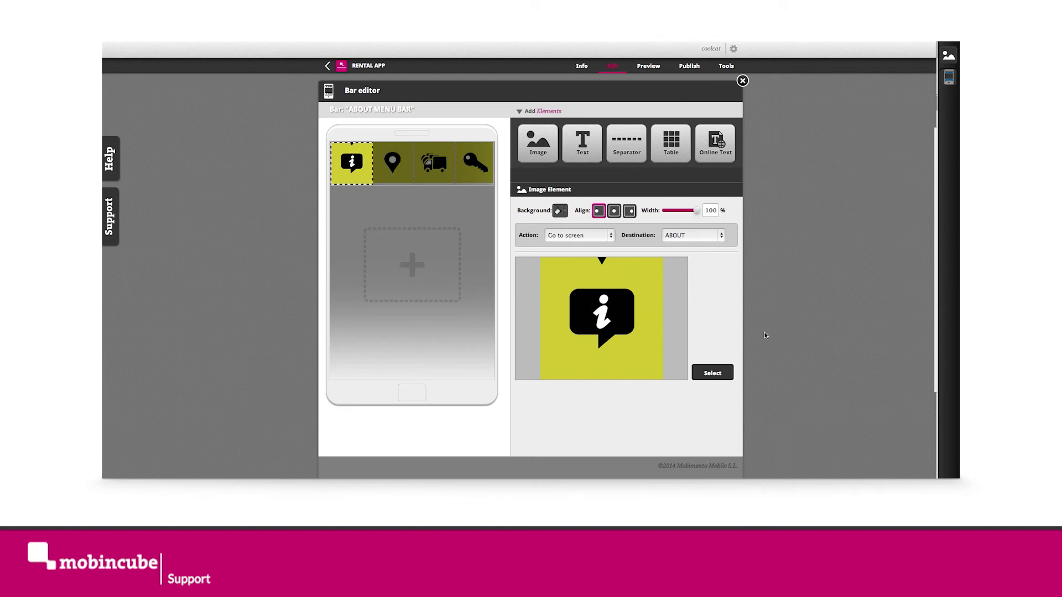
Step: Dock ABOUT MENU BAR at the screen bottom and HEADER BAR at the top
click(742, 82)
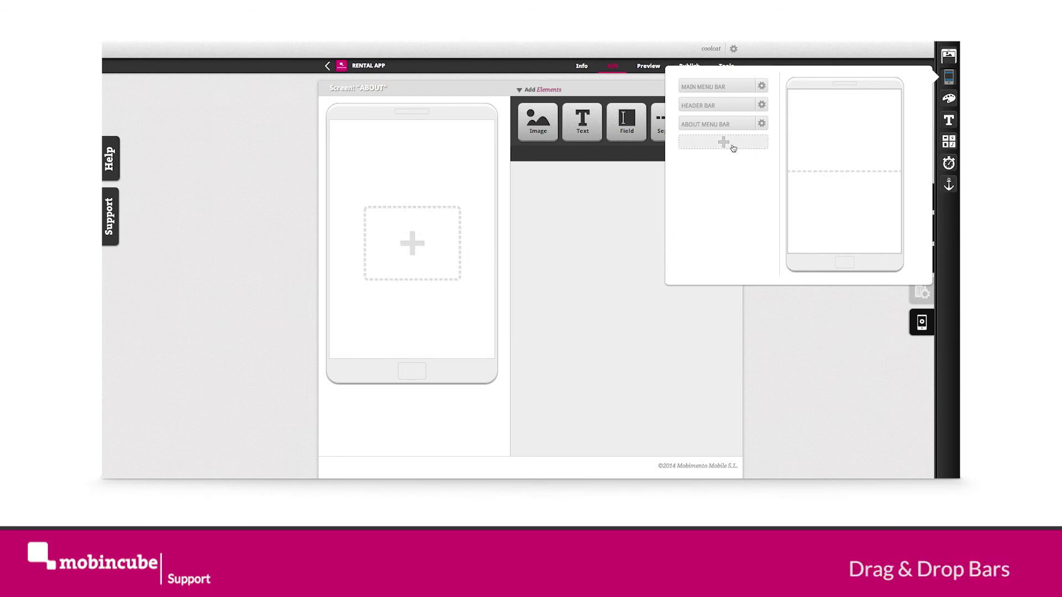
mouse_move(705, 123)
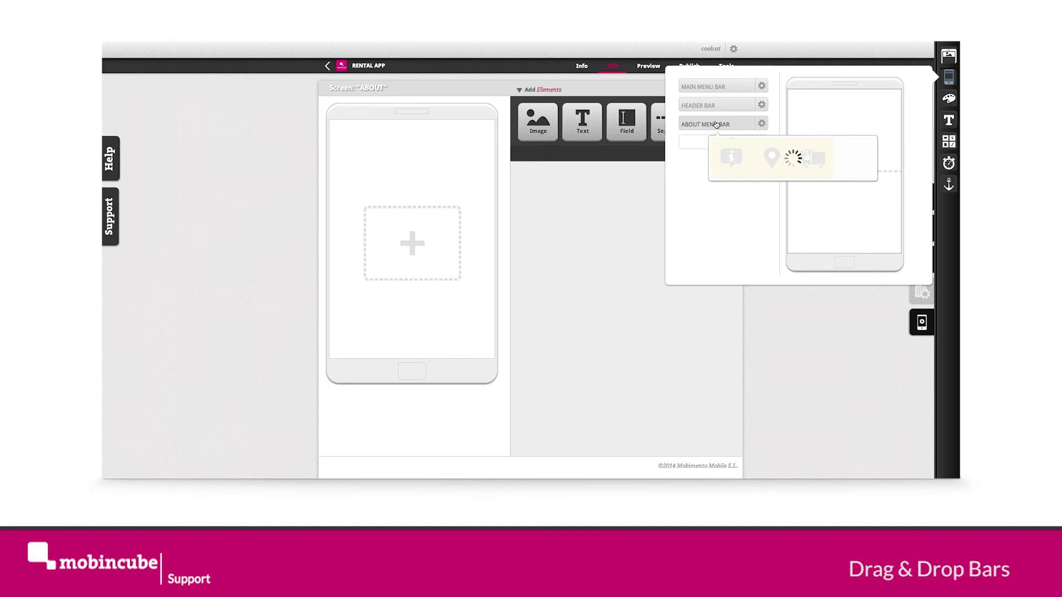
drag(717, 124, 837, 248)
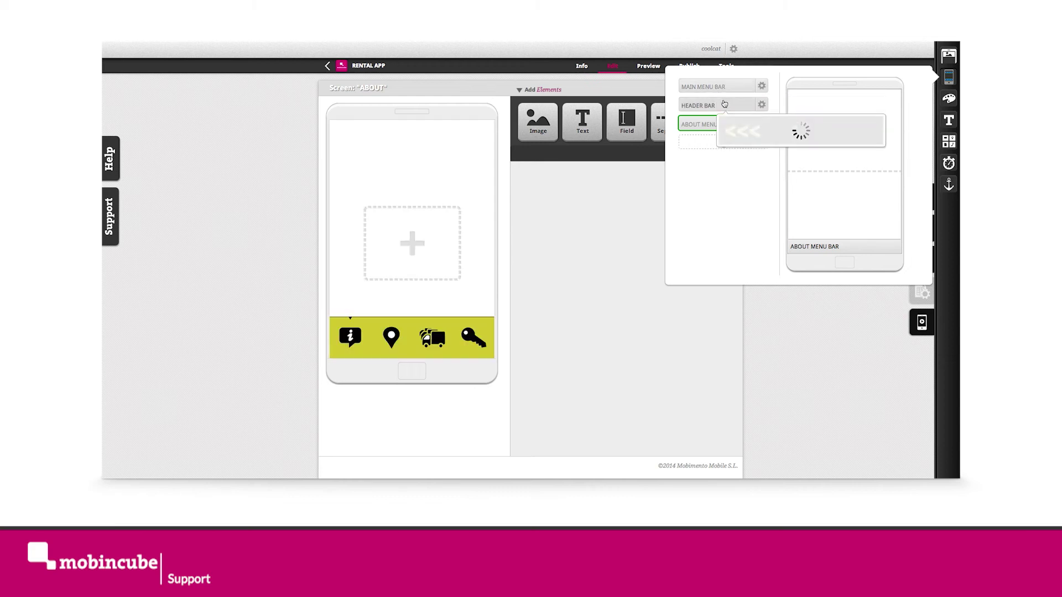
drag(724, 105, 845, 94)
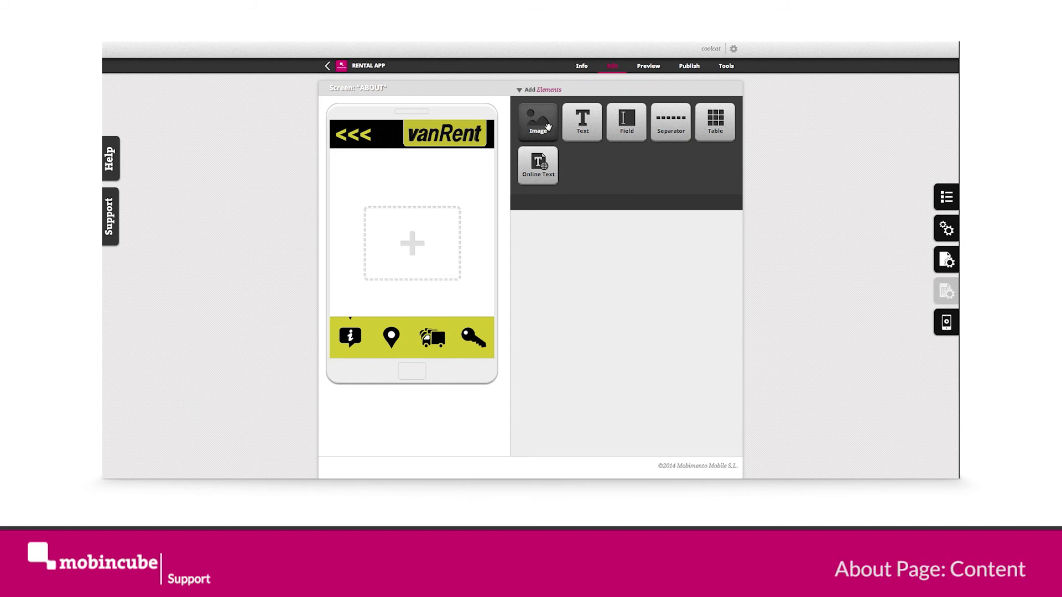
Step: Add an Image element below the header showing the 'main screen fleet' picture
drag(548, 128, 423, 198)
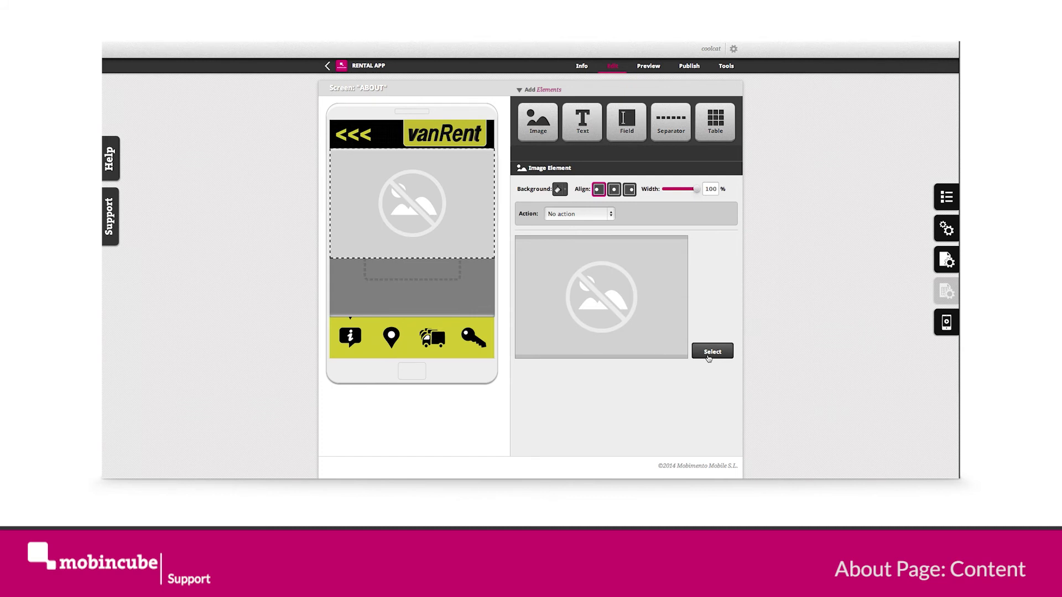
click(710, 354)
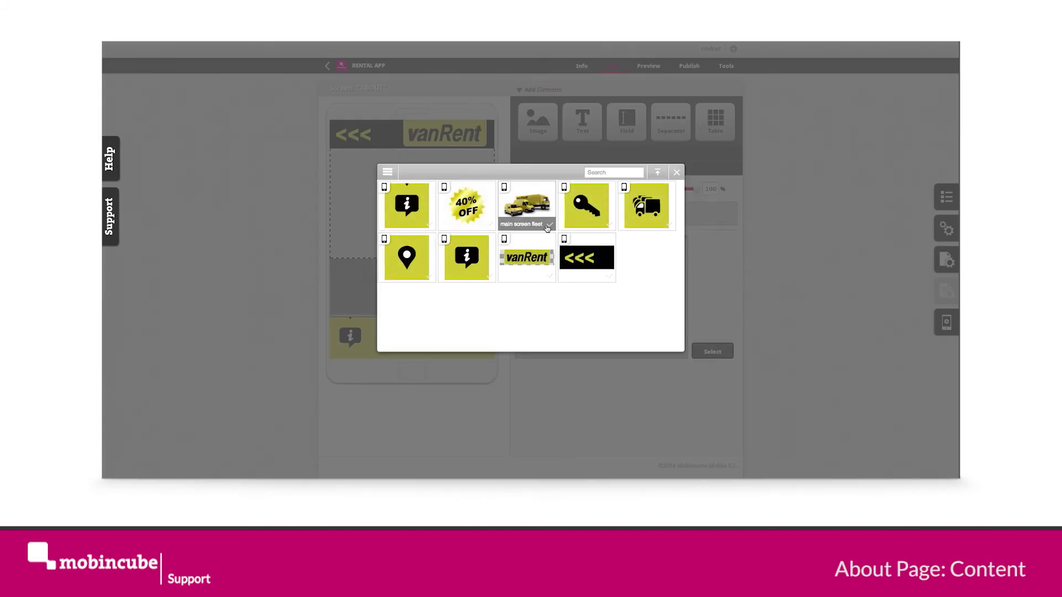
click(548, 225)
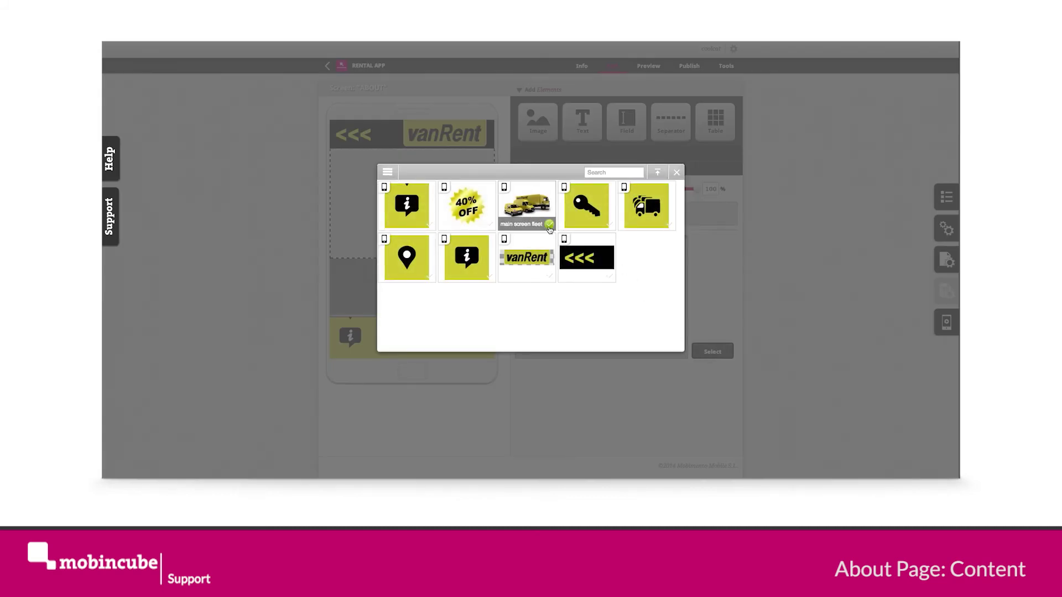
click(681, 174)
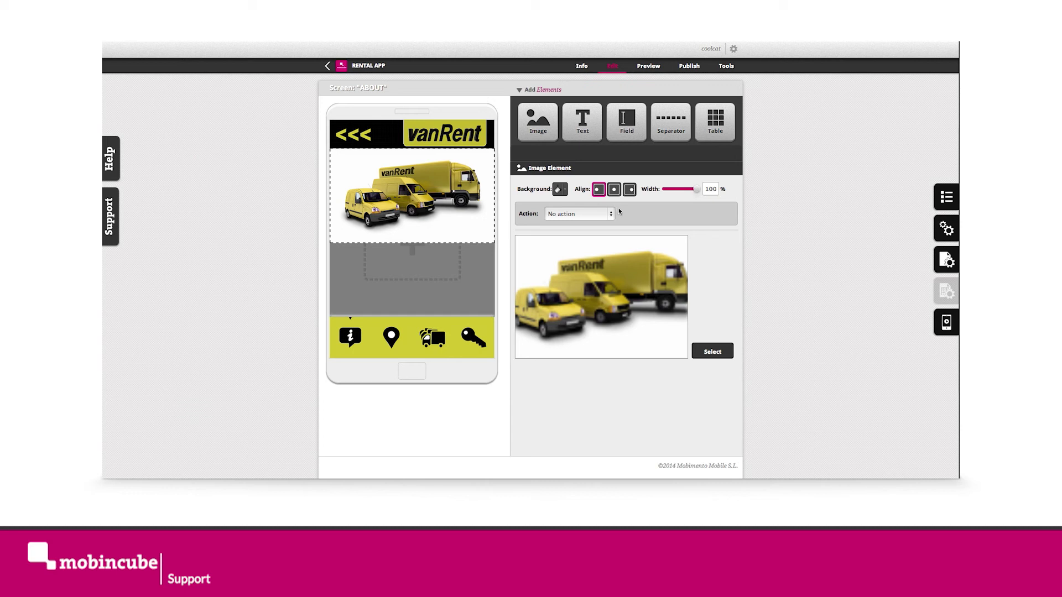
Step: Add a Text element 'About vanRent' in Large size, 85% width, centre-aligned
click(591, 130)
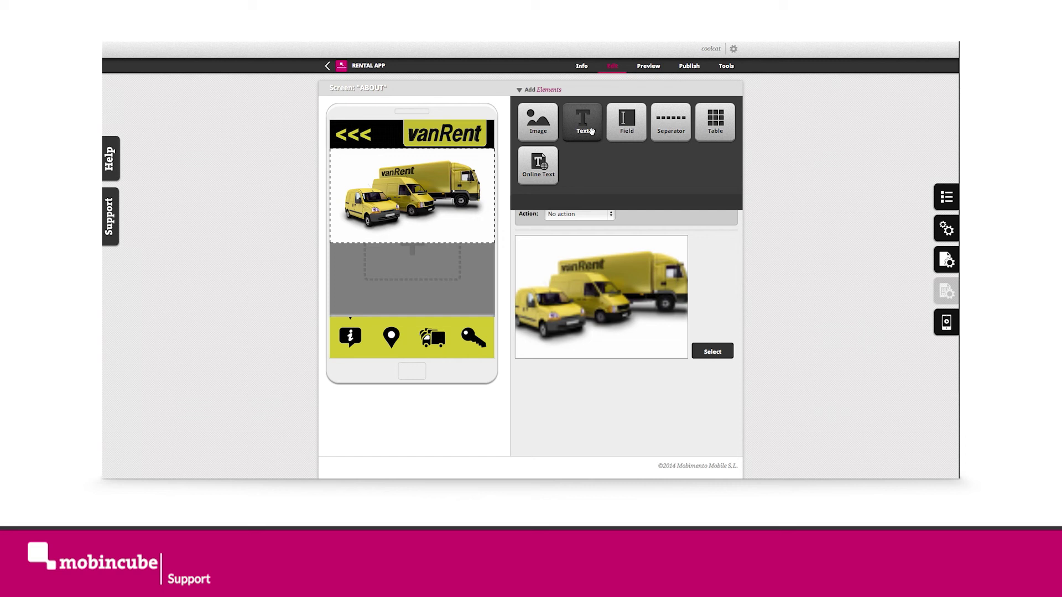
drag(591, 130, 439, 285)
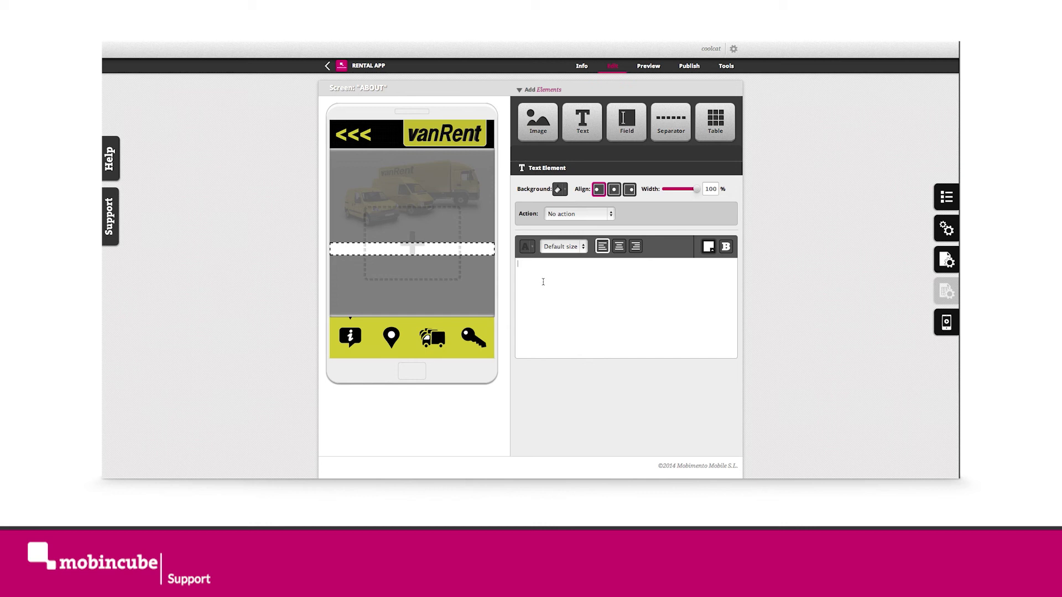
text(About vanRent)
click(585, 247)
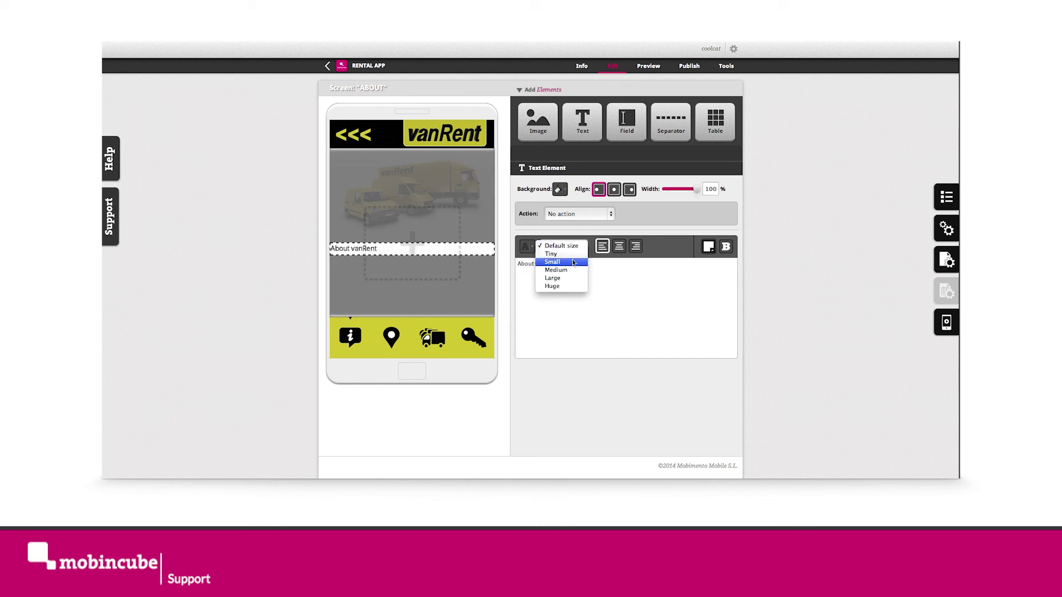
click(564, 278)
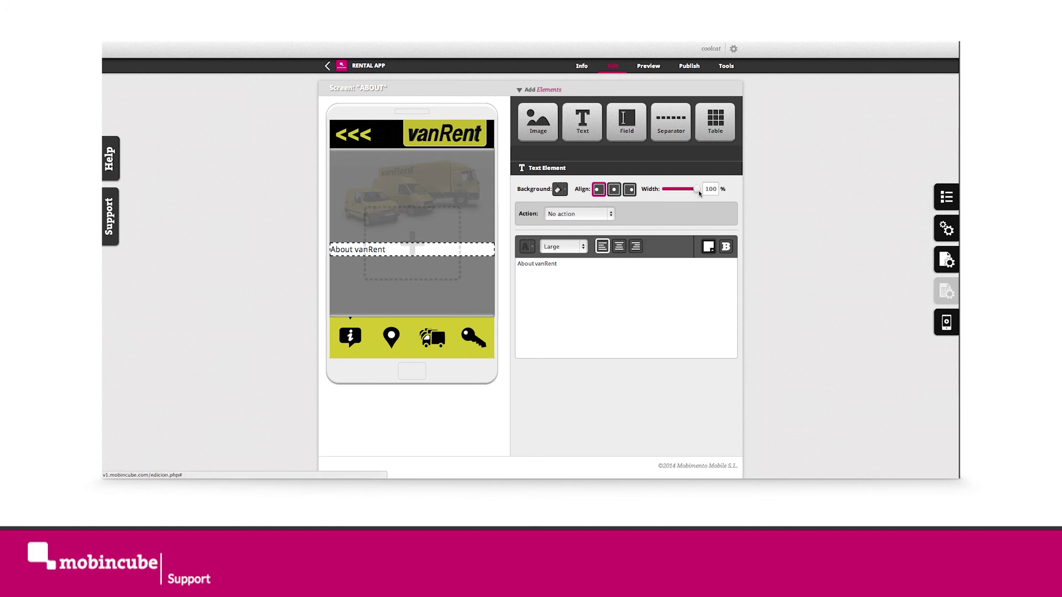
drag(695, 190, 691, 189)
click(614, 191)
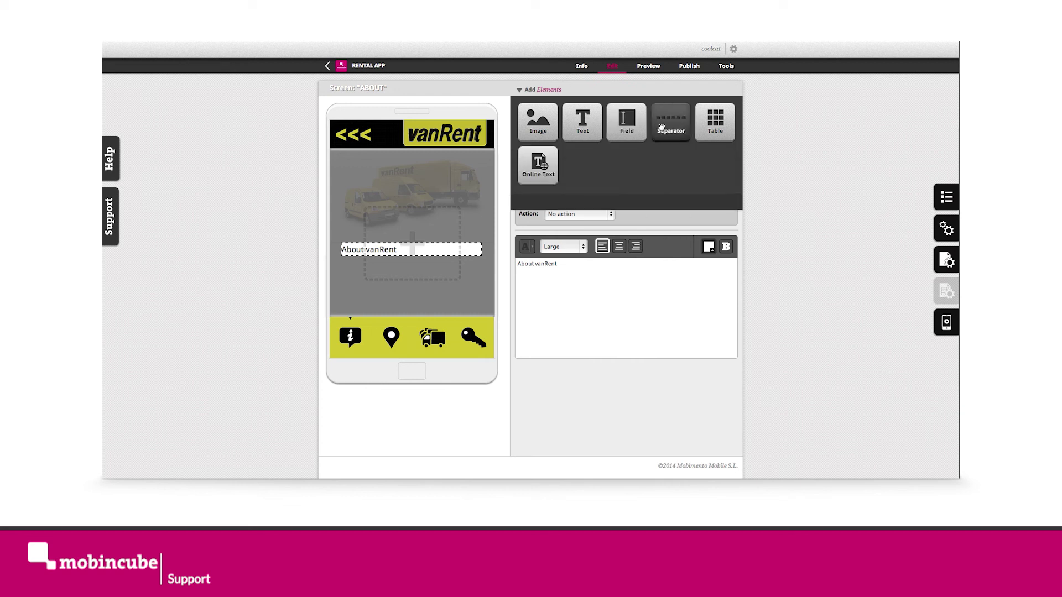
Step: Add a Separator below the title with its line style set to No line
mouse_move(662, 126)
mouse_down()
mouse_move(551, 257)
mouse_move(434, 285)
mouse_up()
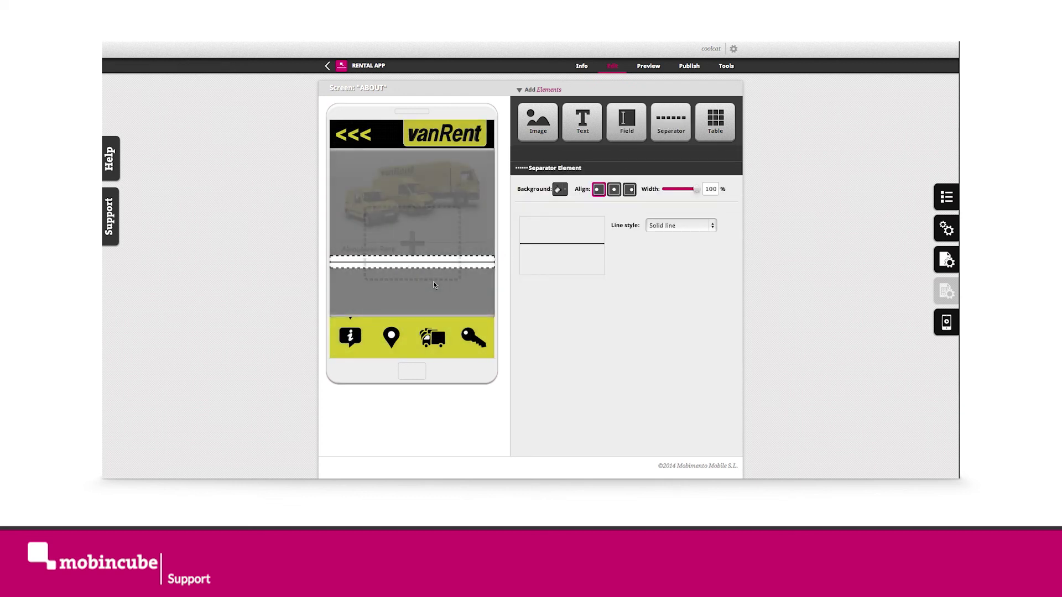
click(671, 225)
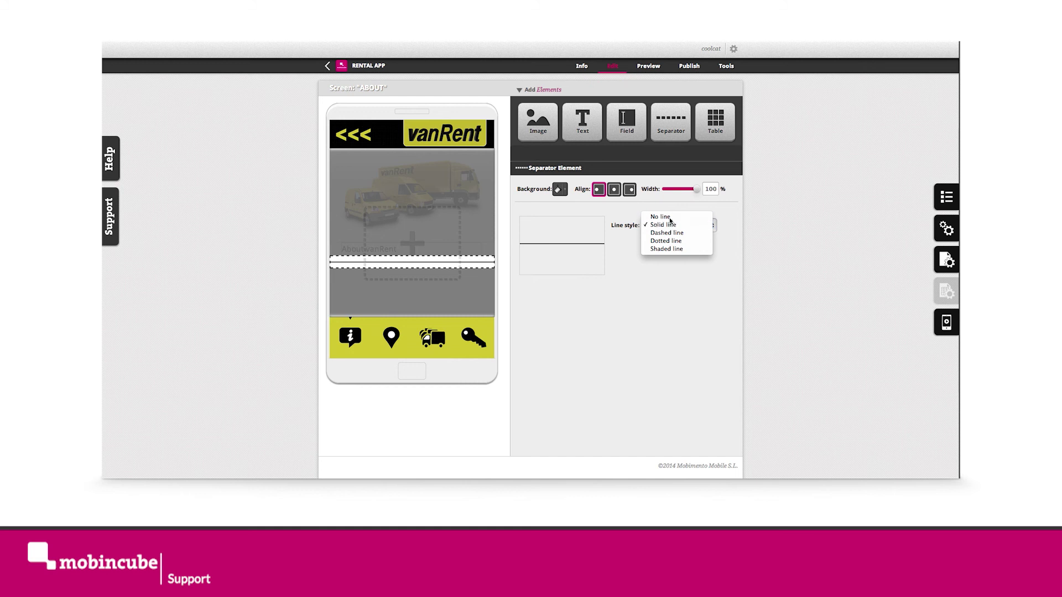
click(670, 217)
Step: Paste the rental business description into a new Text element, 85% width, centred
drag(582, 120, 431, 299)
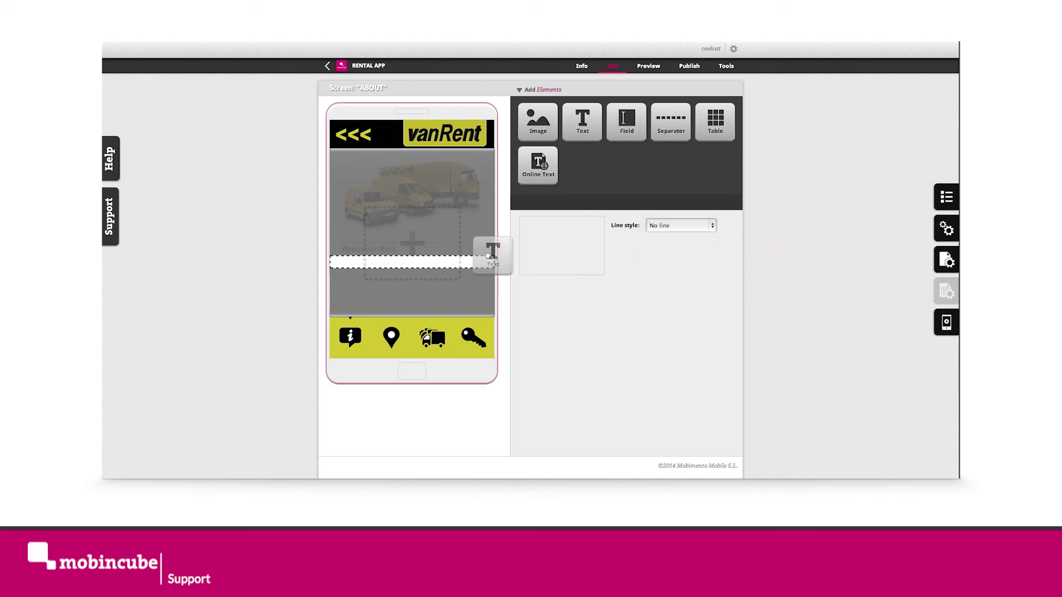
click(601, 308)
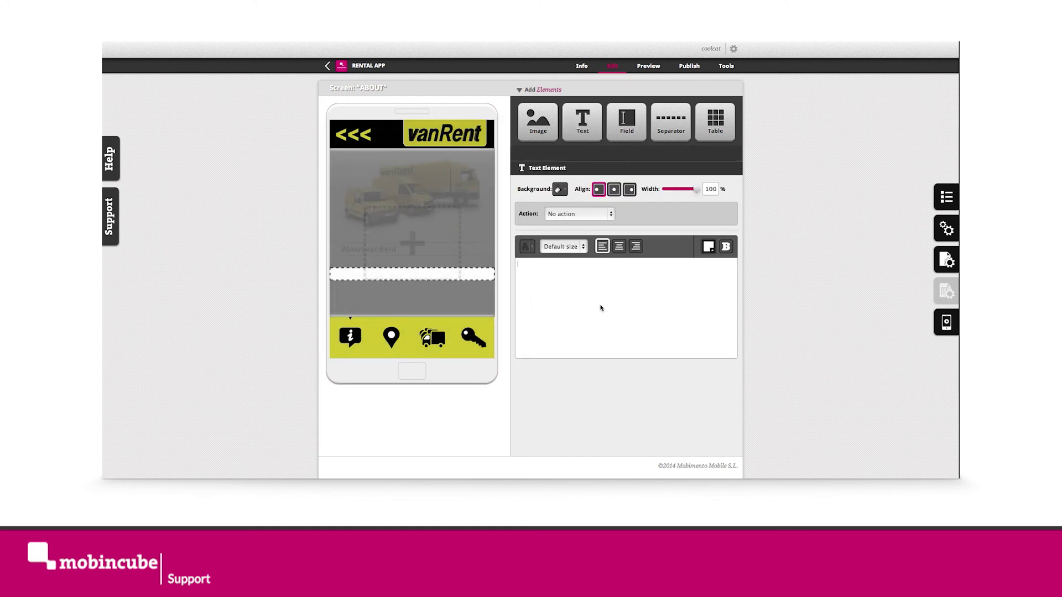
text(We are a van and truck rental business established 20 years back. Our success has its origins in the designe of an easy hire service which is fast and covers any need of our clients regarding the rent of a transportation vehicle. We have a constant growing fleet with over 2000 vehicles. Accessible for you from Madrid, Barcelona or Valencia.)
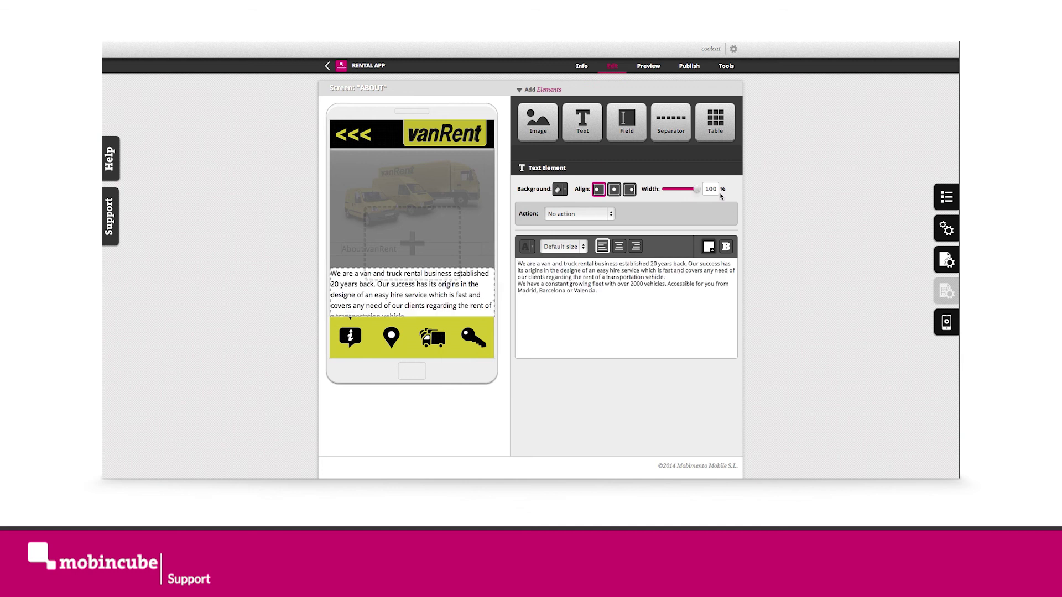
drag(697, 189, 690, 189)
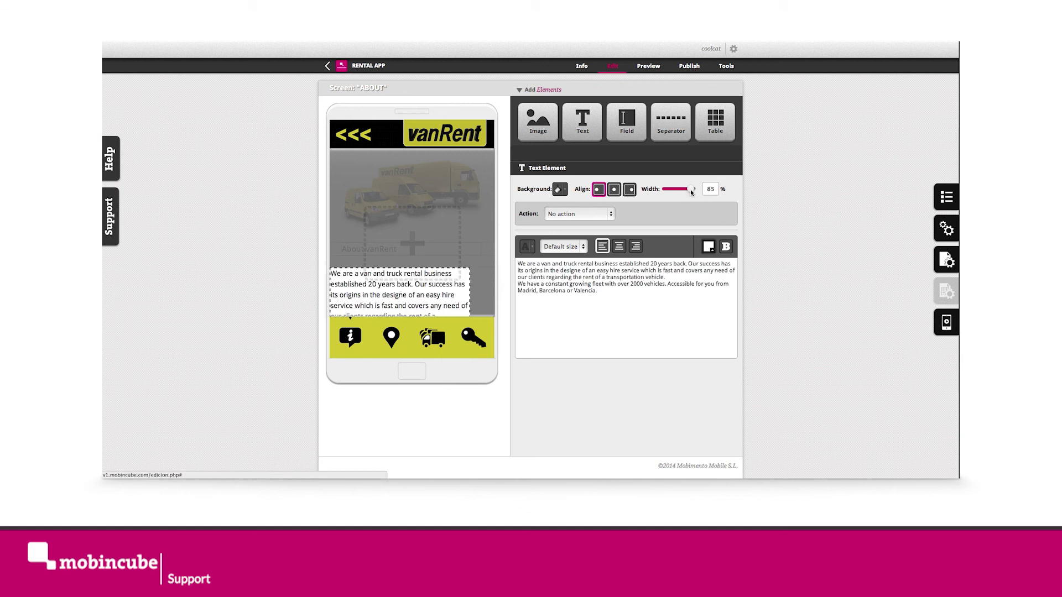
click(614, 190)
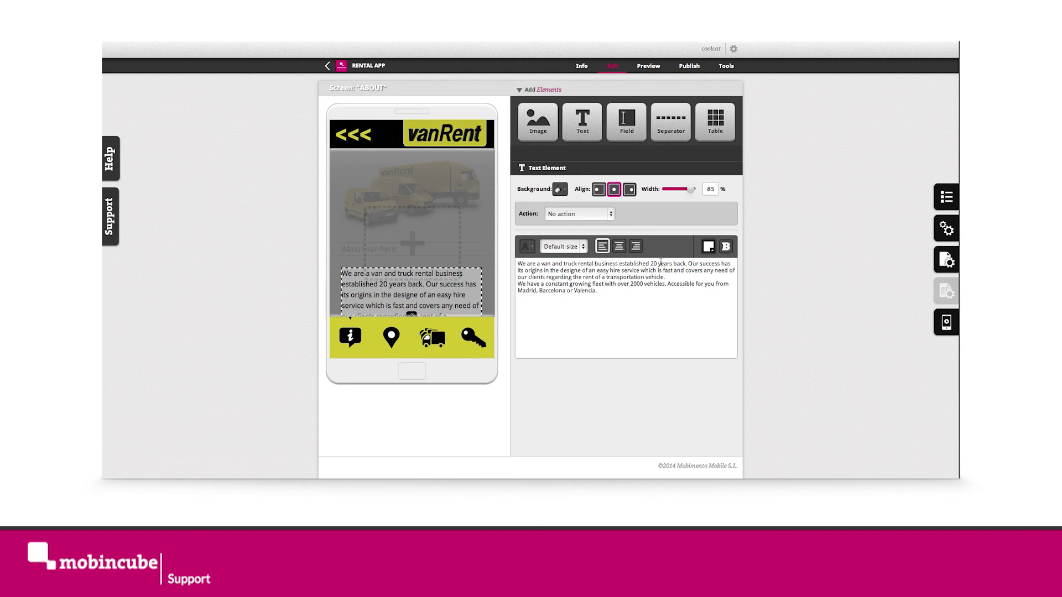
click(506, 313)
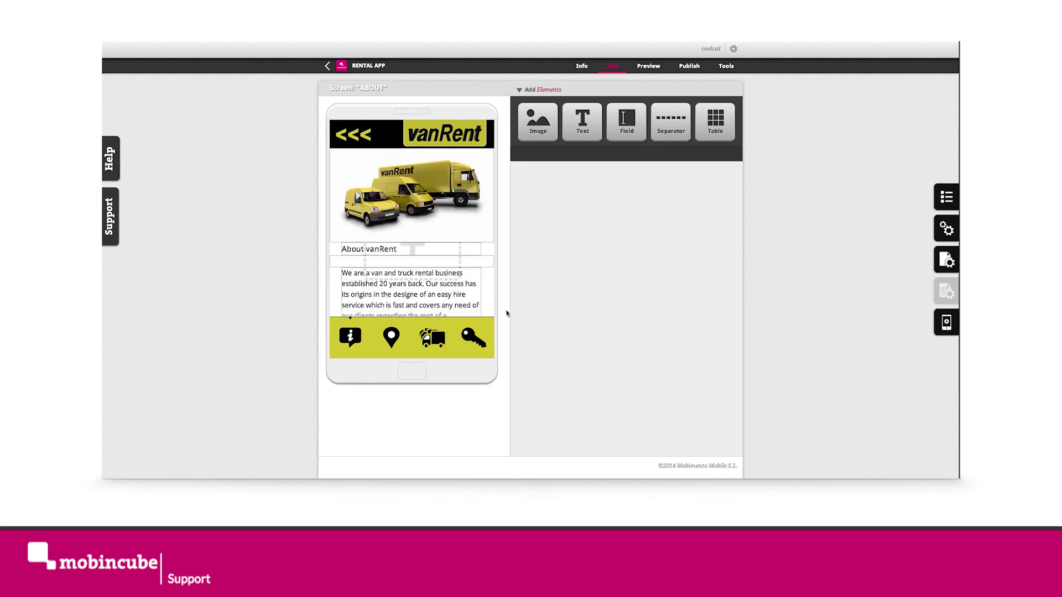
Step: Open the phone Simulator panel to preview the ABOUT screen
click(947, 327)
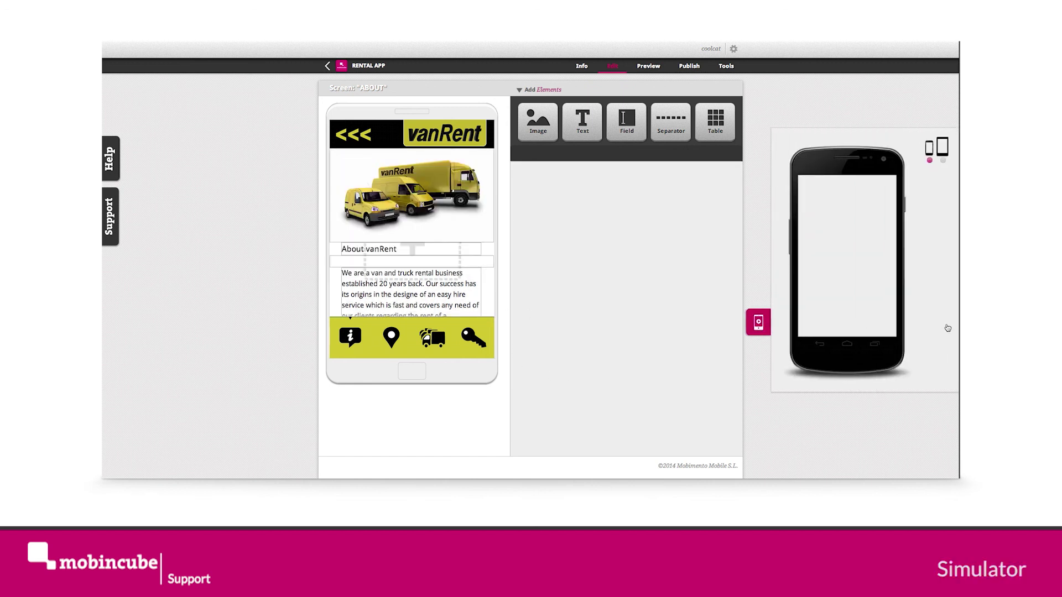